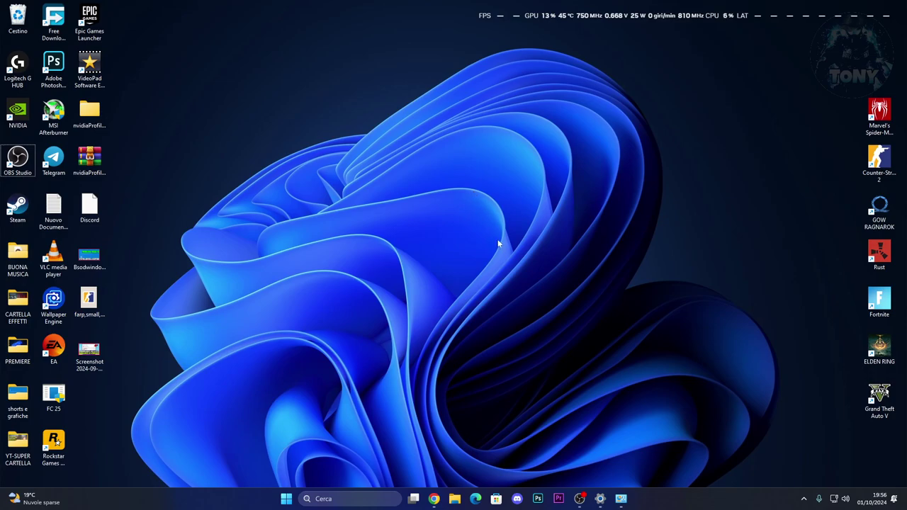
Switch to Chrome to show the Amazon page for the TP-Link Archer TX20E adapter, and minimize the browser.
click(433, 499)
click(70, 9)
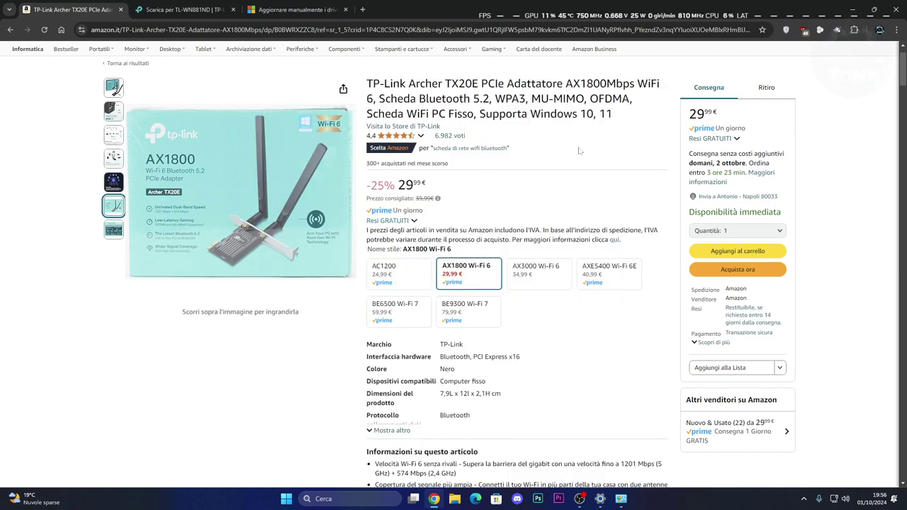
click(852, 9)
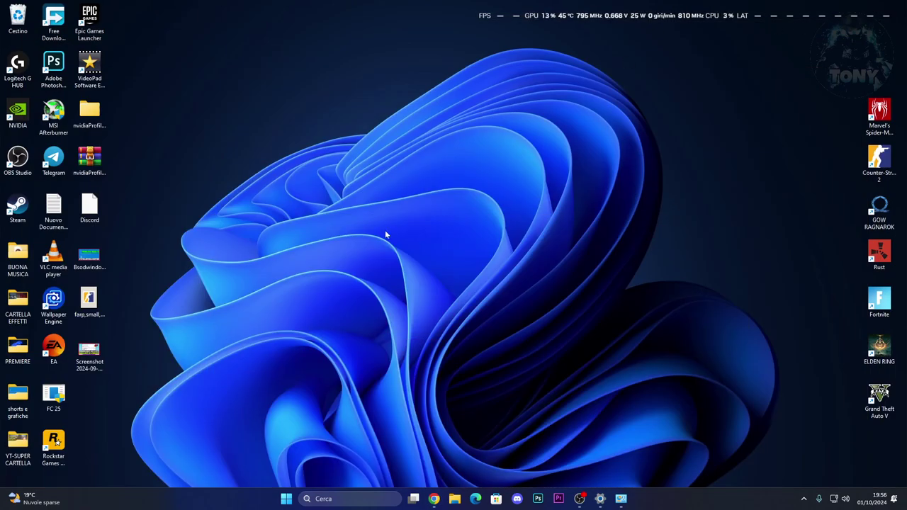
Open Device Manager and view the properties of the TP-Link Wireless N PCI Express Adapter under the network adapters.
right_click(287, 499)
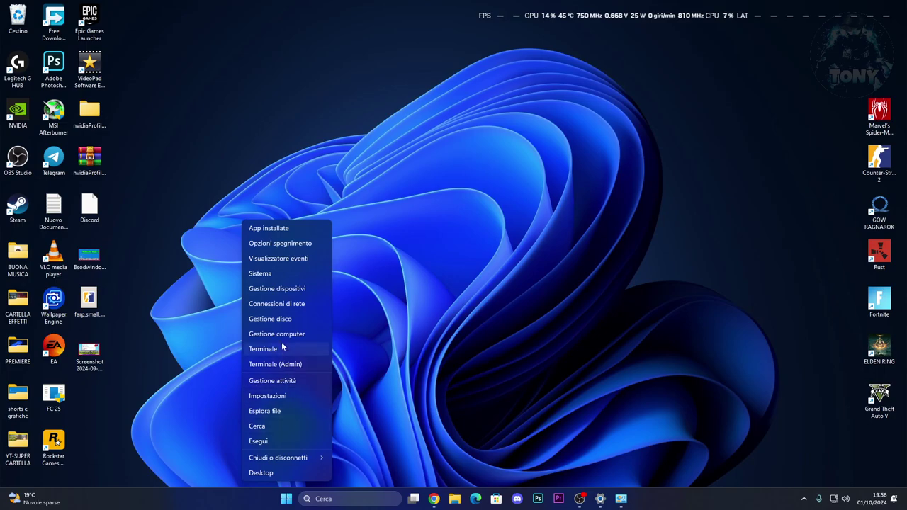
click(278, 290)
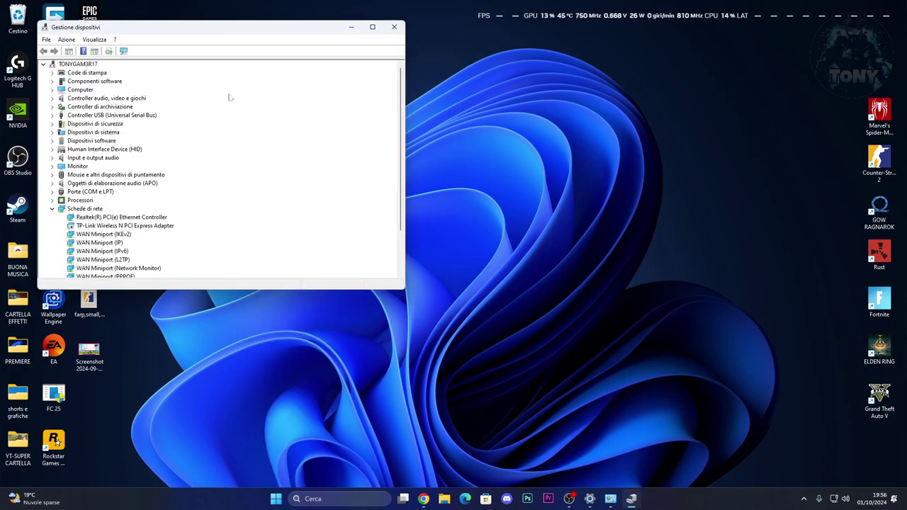
drag(199, 32, 337, 53)
scroll(284, 170, down, 3)
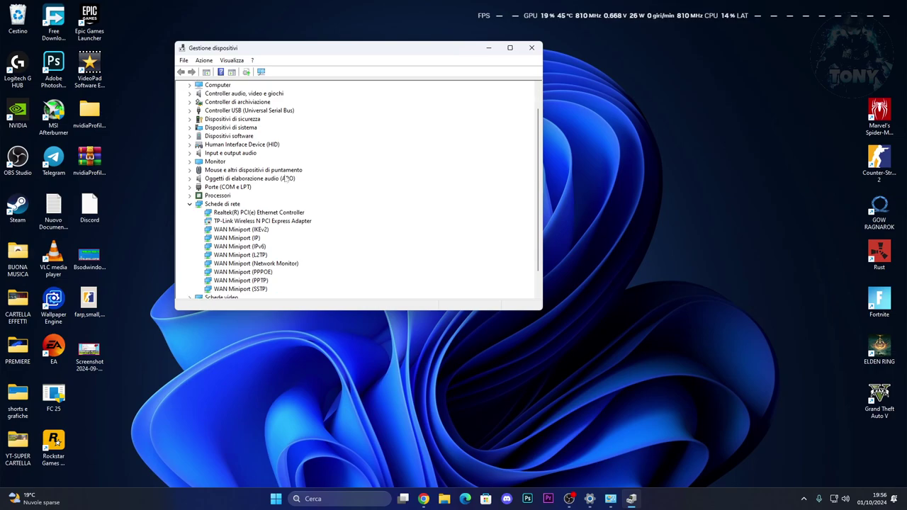
click(262, 195)
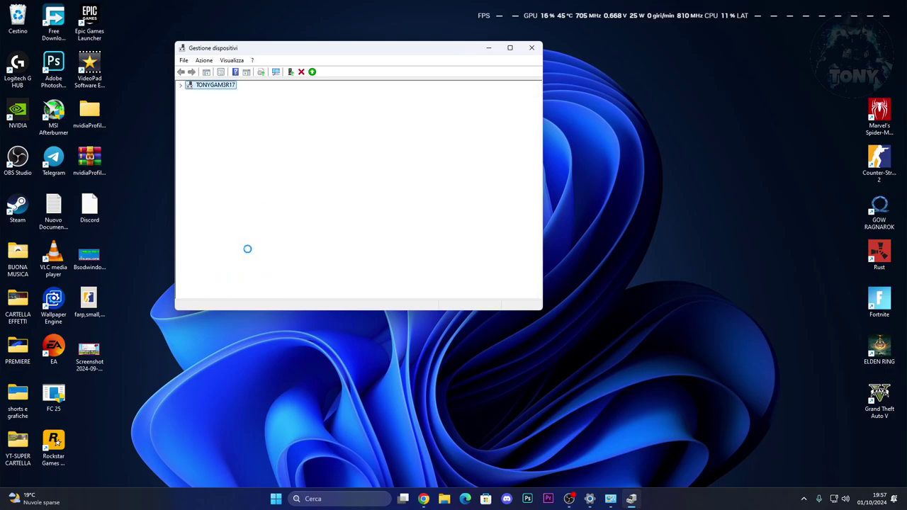
double_click(233, 196)
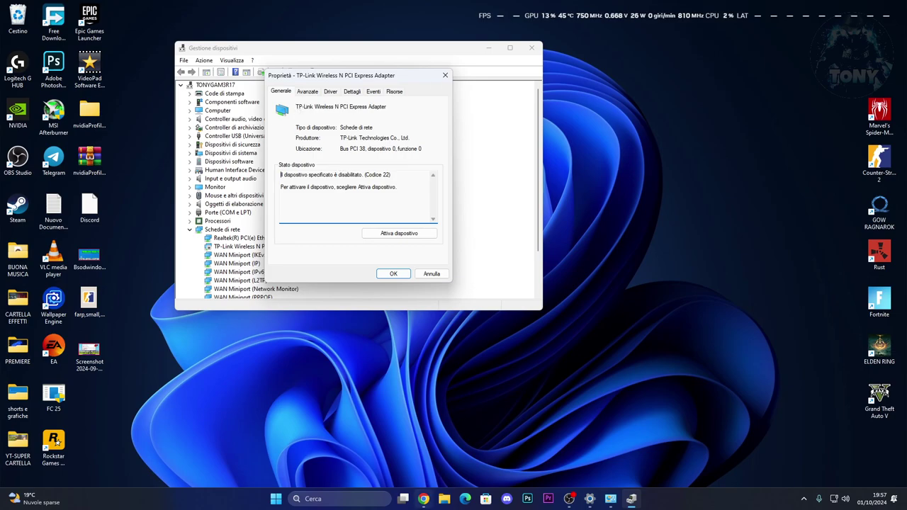
Switch to Chrome and review the hardware version and driver downloads on the TP-Link support page for the TL-WN881ND.
click(423, 498)
key(ctrl+Tab)
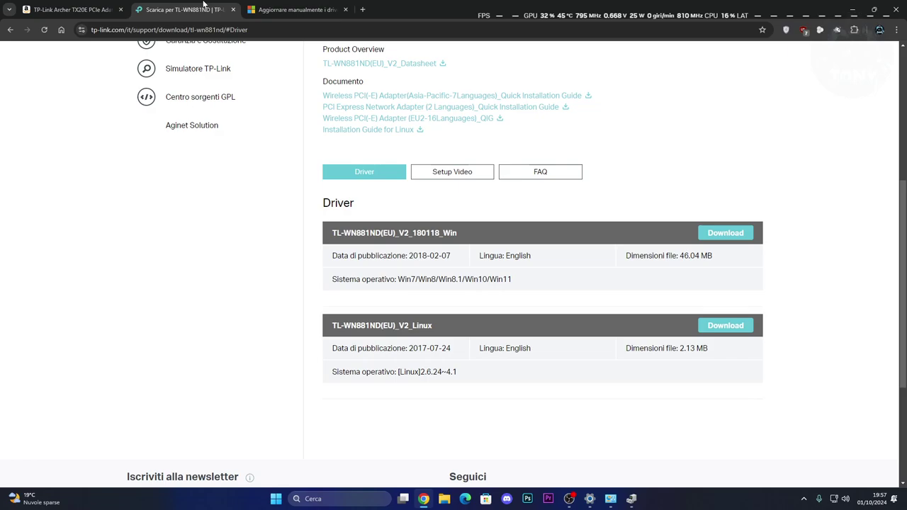
scroll(435, 204, up, 4)
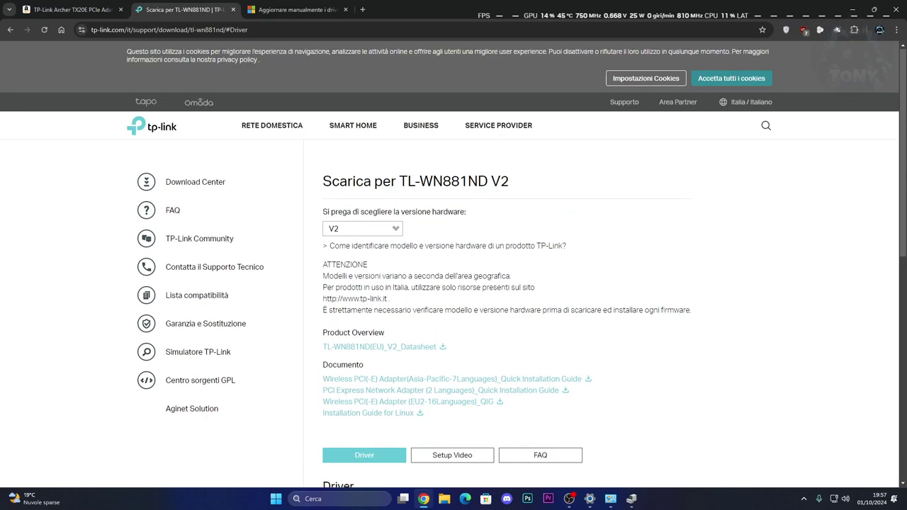
scroll(577, 243, down, 4)
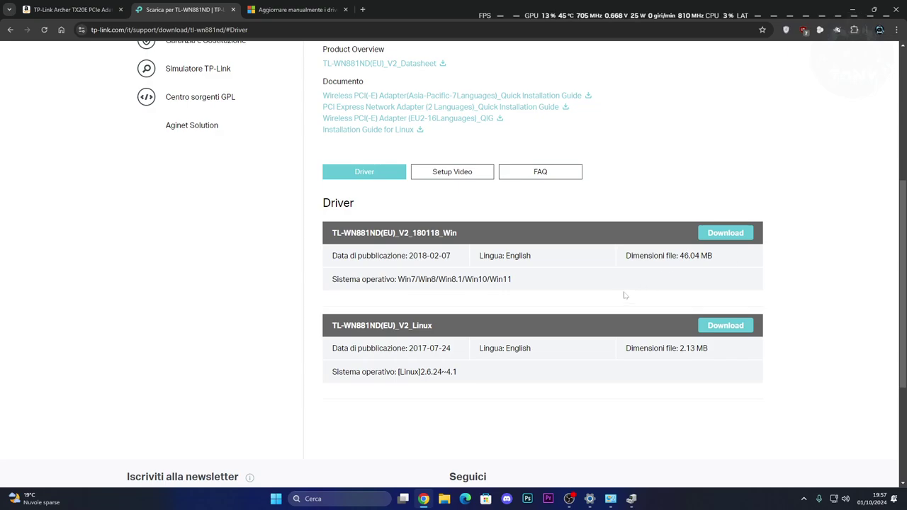
Minimize the browser and close the adapter's properties and Device Manager.
click(852, 10)
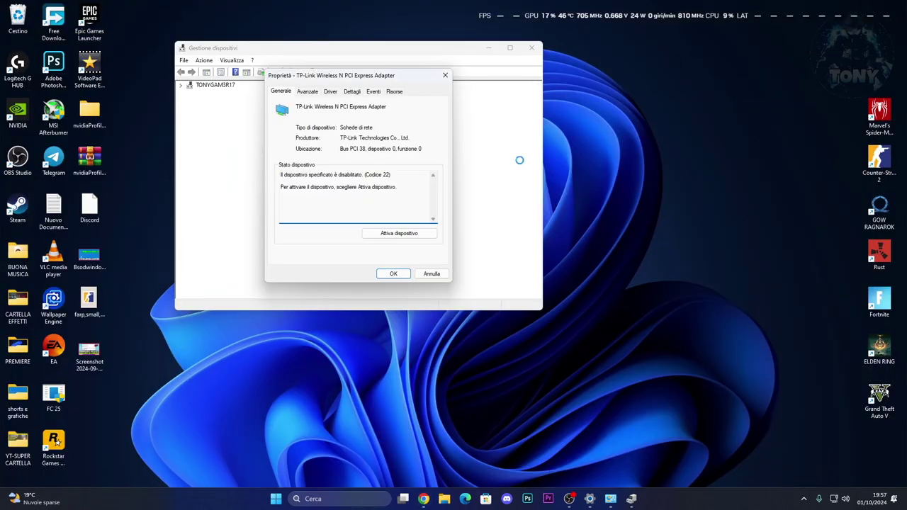
click(445, 75)
click(531, 47)
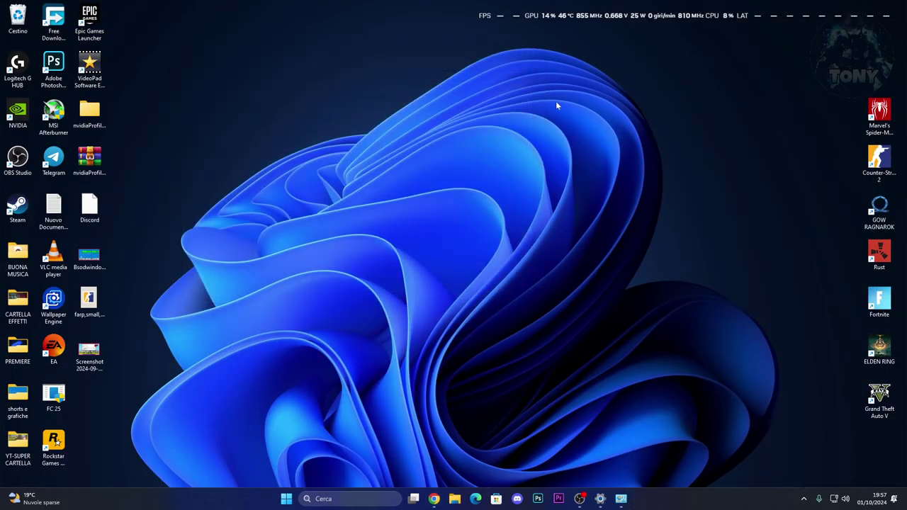
Open the Bluetooth devices page in Settings and try to remove the CSR8510 A10 device.
click(286, 497)
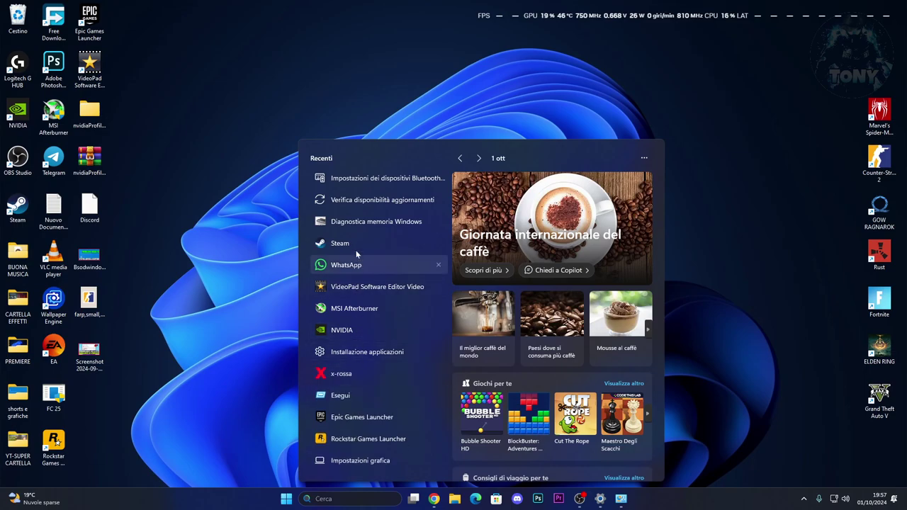
click(374, 180)
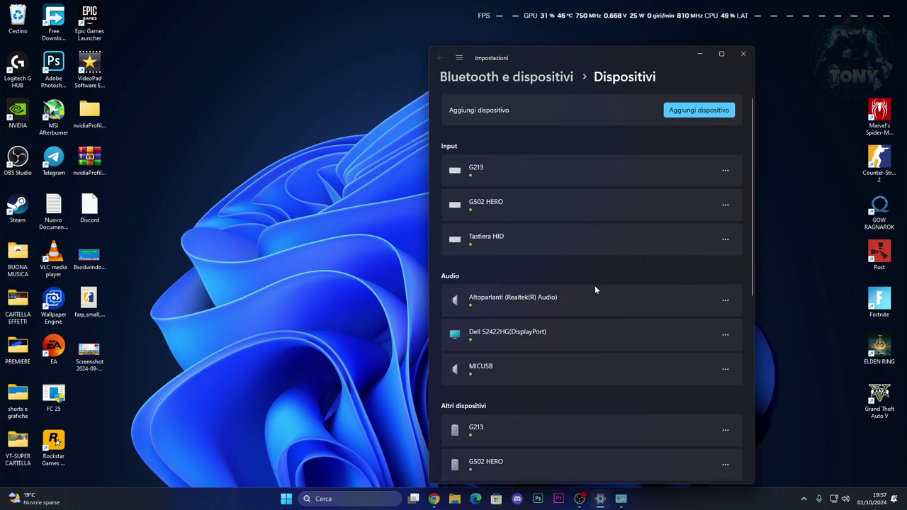
scroll(595, 330, down, 5)
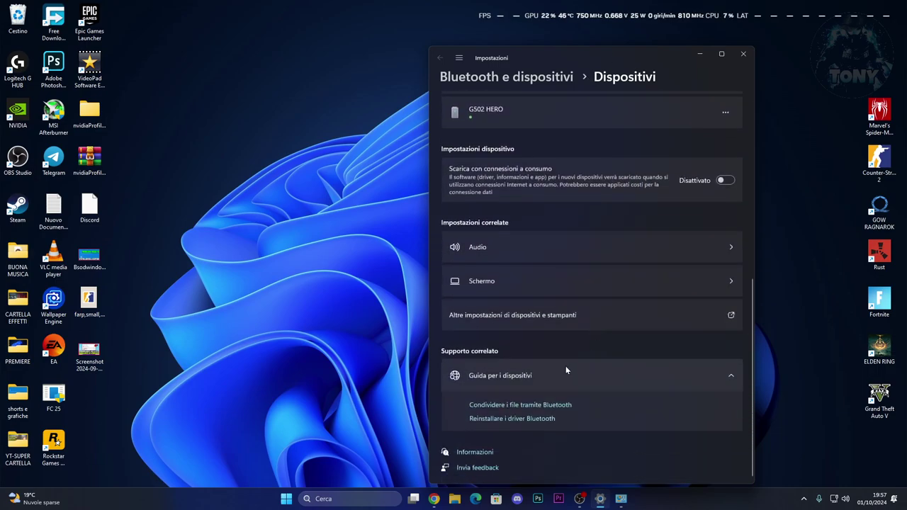
scroll(508, 323, down, 1)
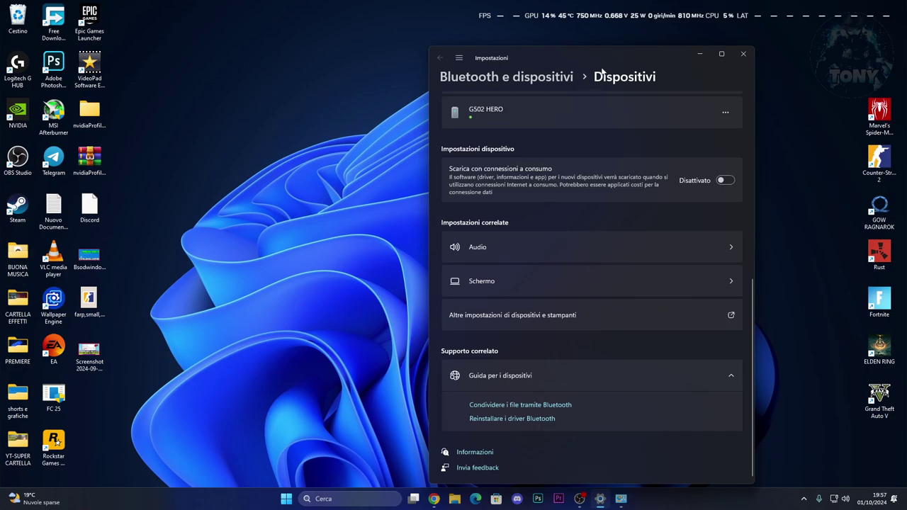
drag(602, 55, 501, 52)
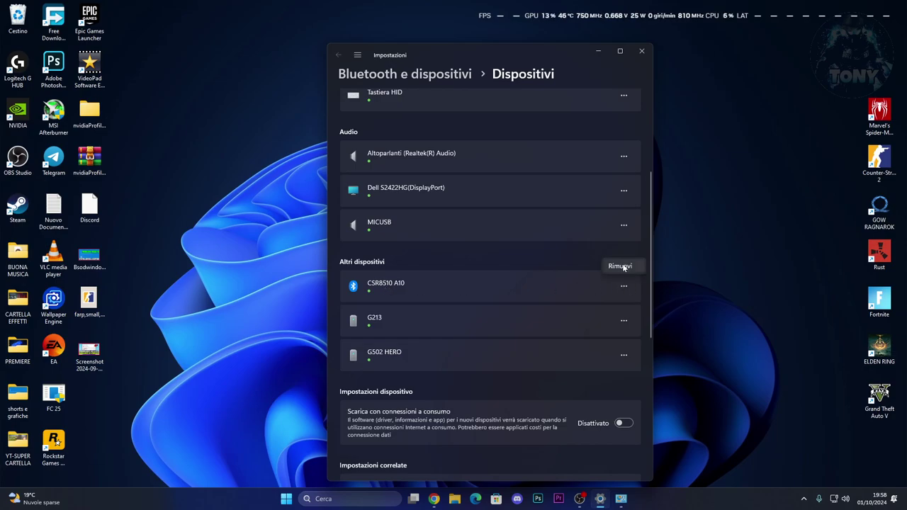
click(621, 265)
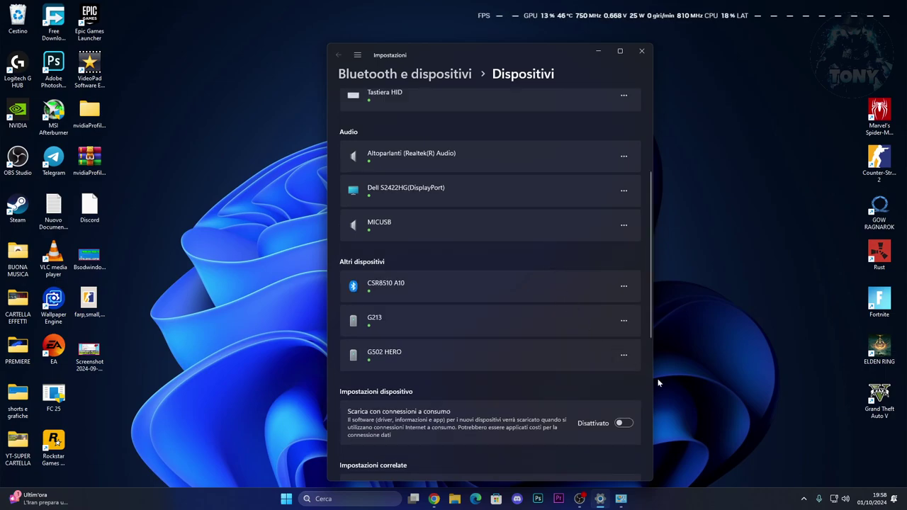
Go to the Bluetooth settings from the quick settings, look over the Bluetooth e dispositivi page, and close Settings.
click(834, 496)
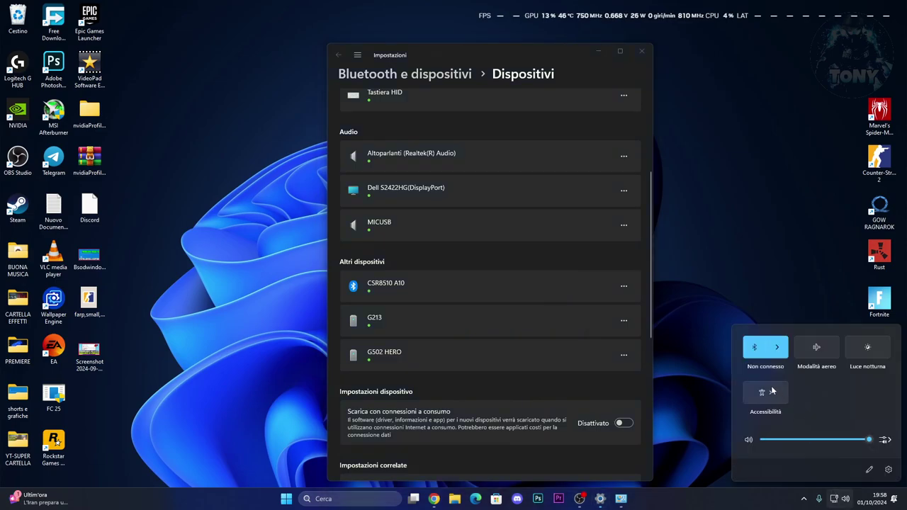
right_click(759, 349)
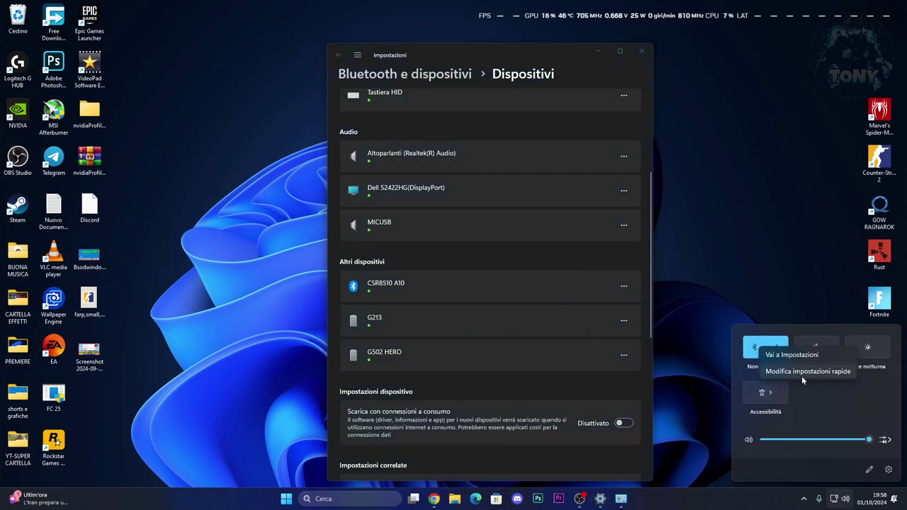
click(791, 354)
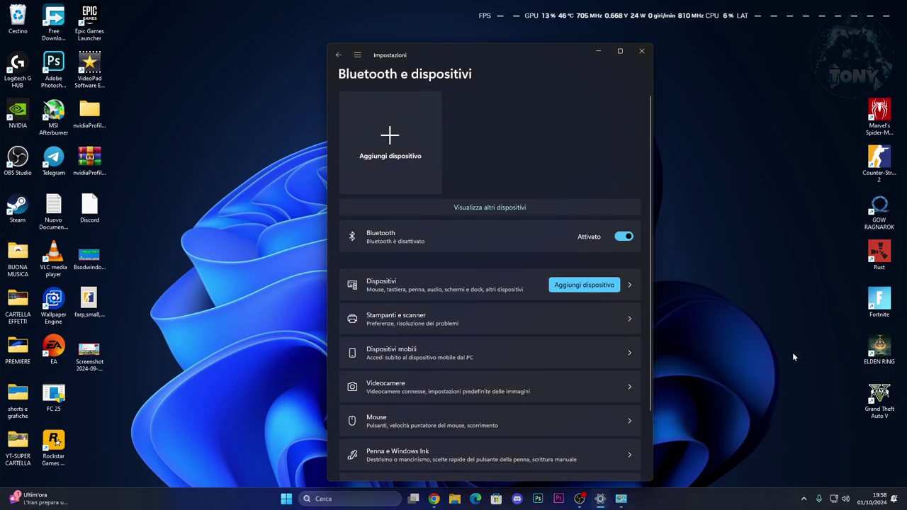
scroll(430, 309, down, 3)
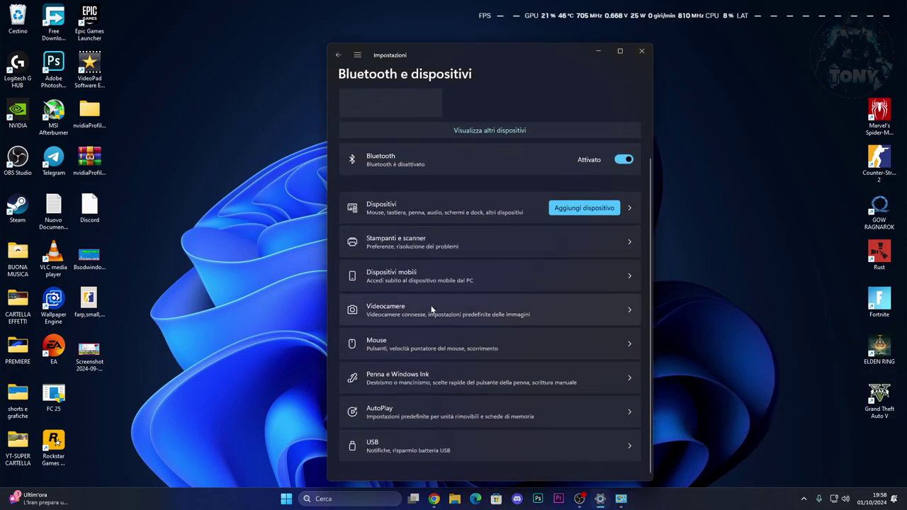
drag(532, 51, 501, 58)
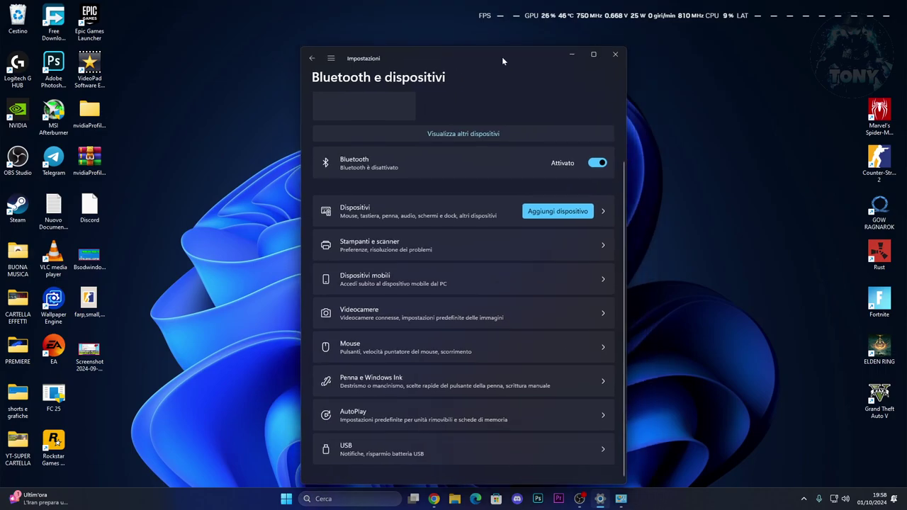
click(618, 55)
Search Windows for "window", open Windows Update, check for available updates, and close Settings.
click(359, 499)
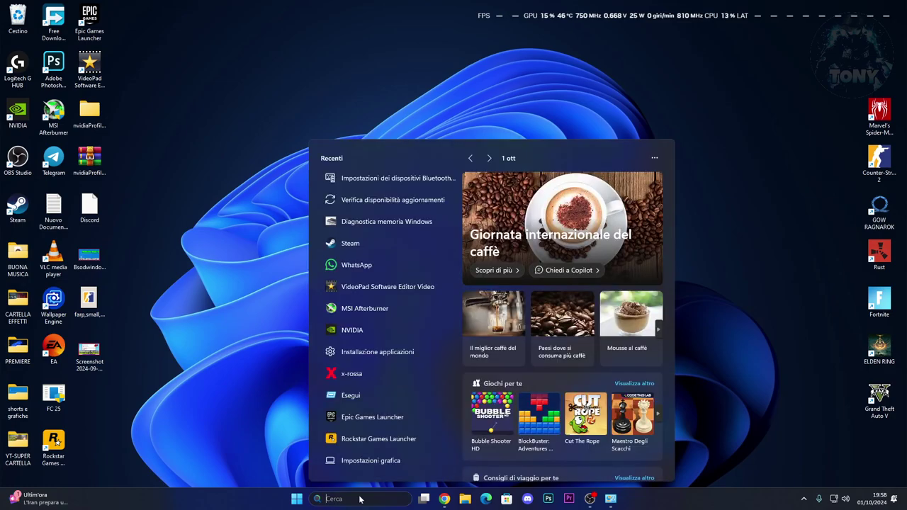
text(window)
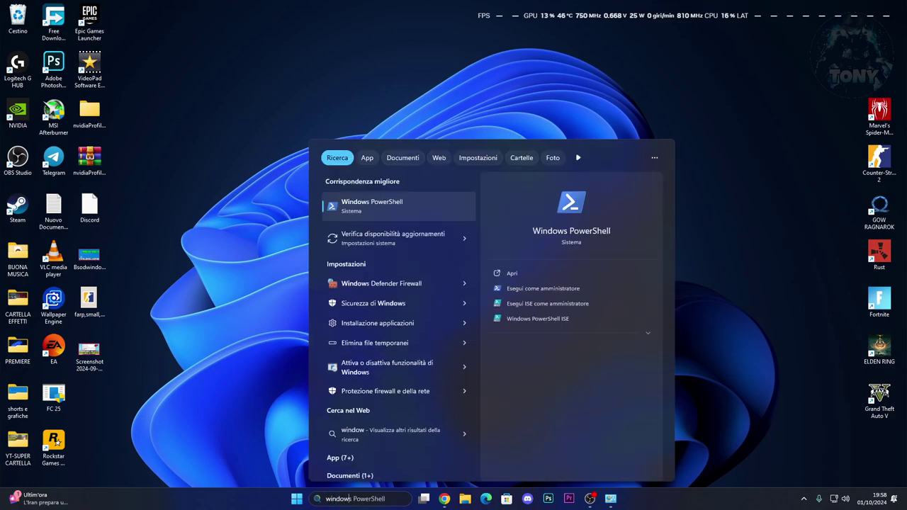
click(400, 240)
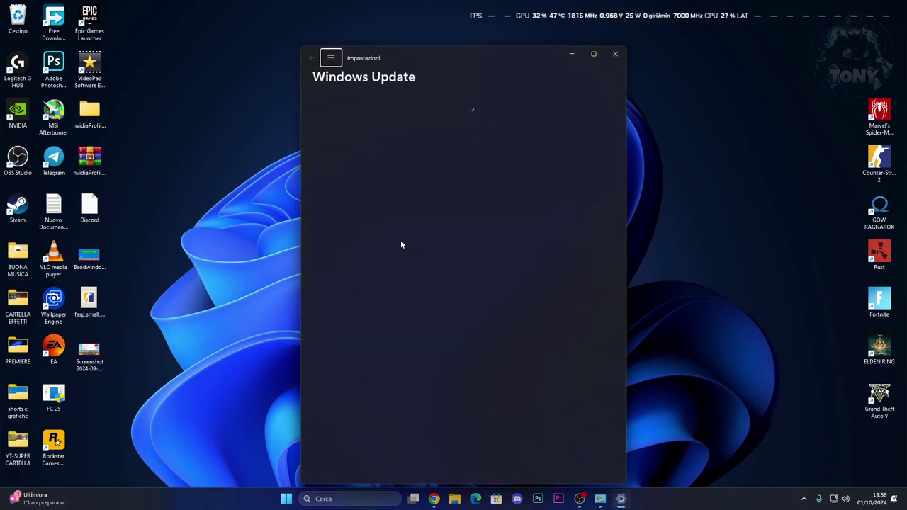
click(411, 137)
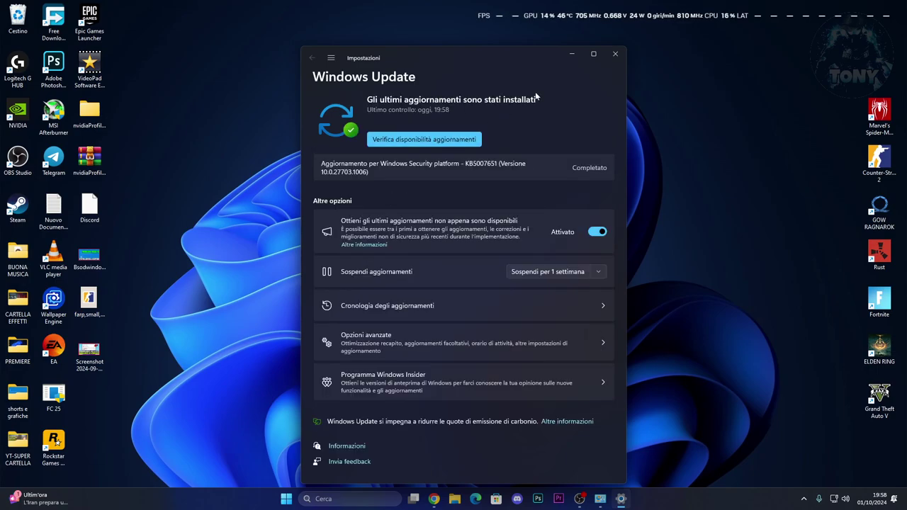
click(615, 54)
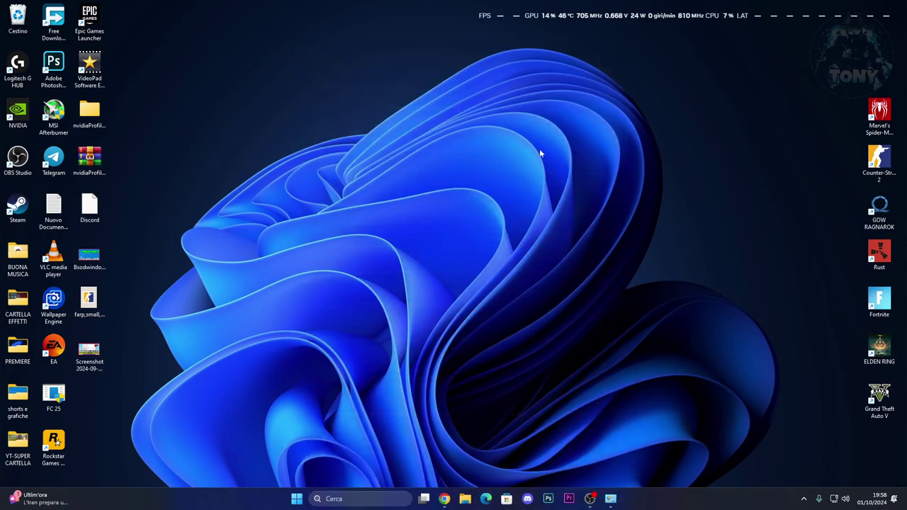
Open Device Manager and expand the Bluetooth category to list its devices.
right_click(296, 500)
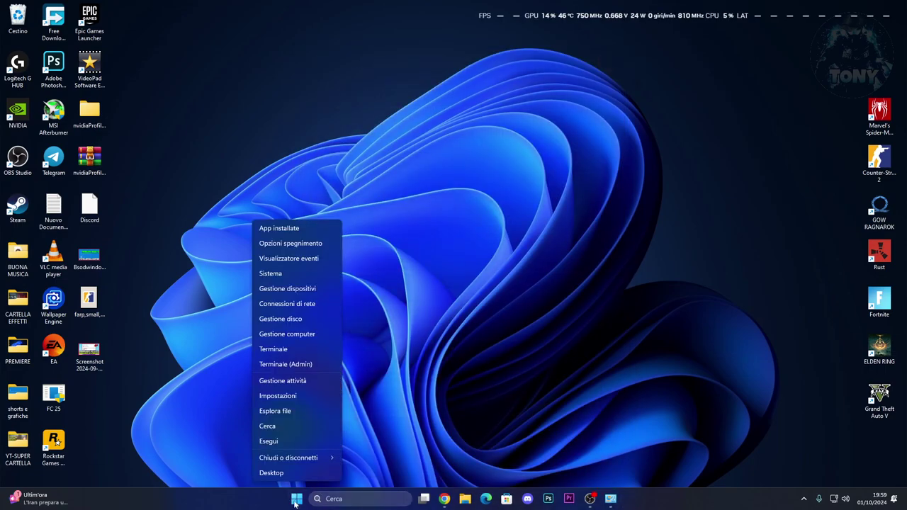
click(287, 288)
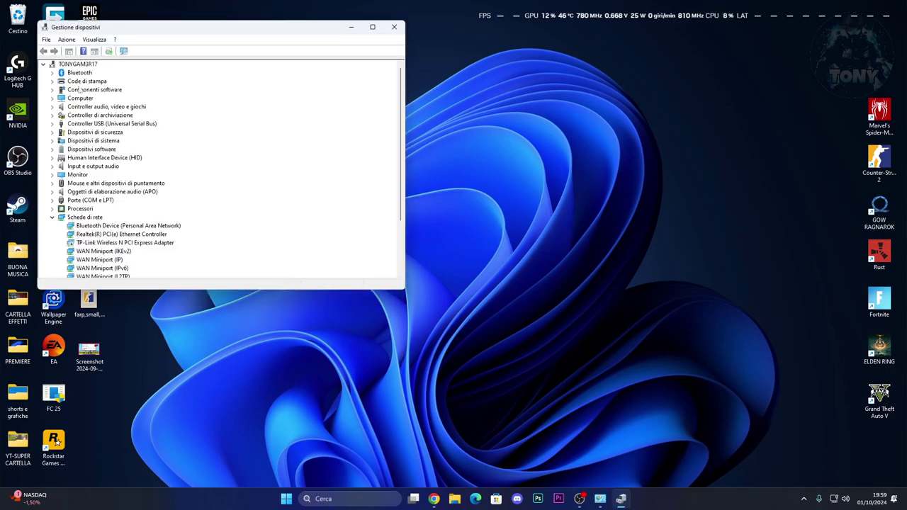
click(71, 74)
click(52, 73)
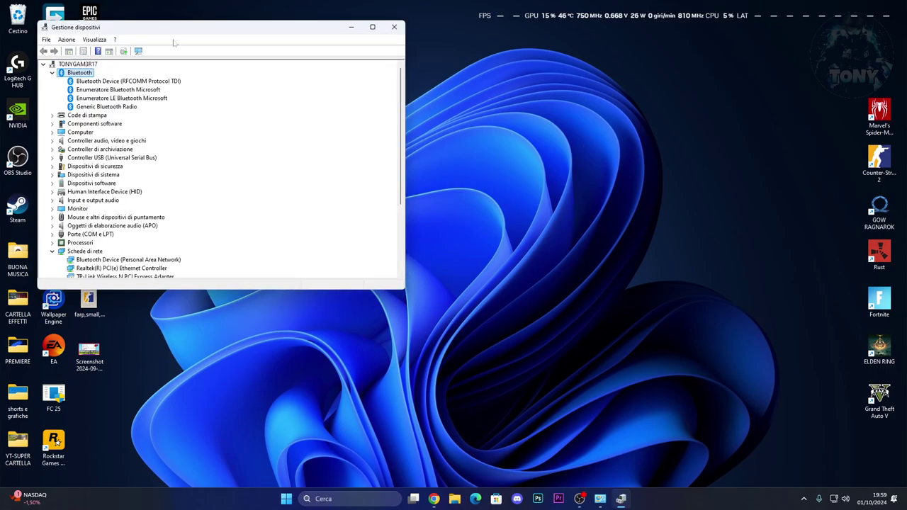
drag(170, 29, 338, 55)
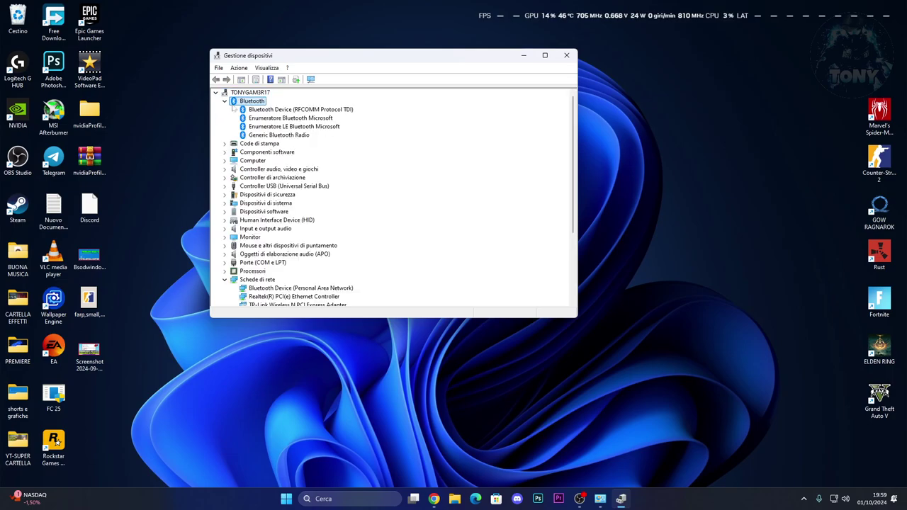
Update the Bluetooth Device (RFCOMM Protocol TDI) driver by installing the compatible model from the drivers available on the computer.
right_click(260, 110)
click(297, 114)
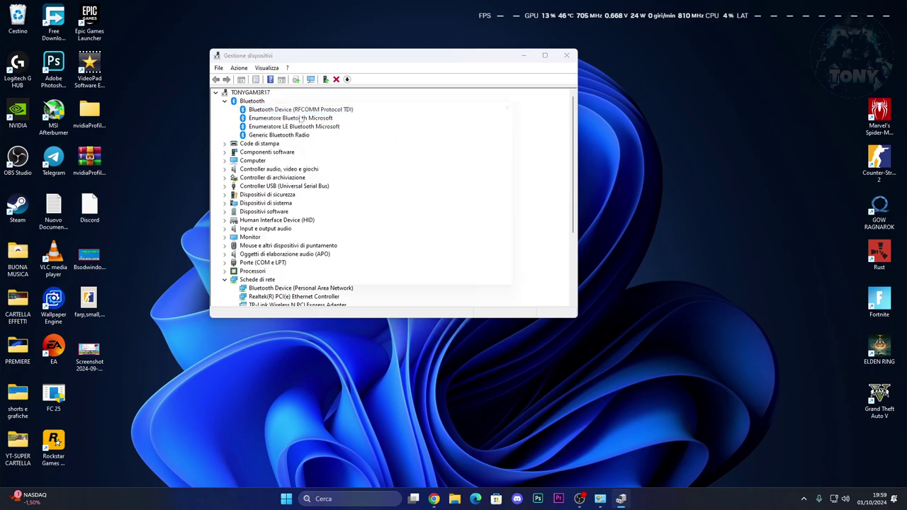
click(335, 220)
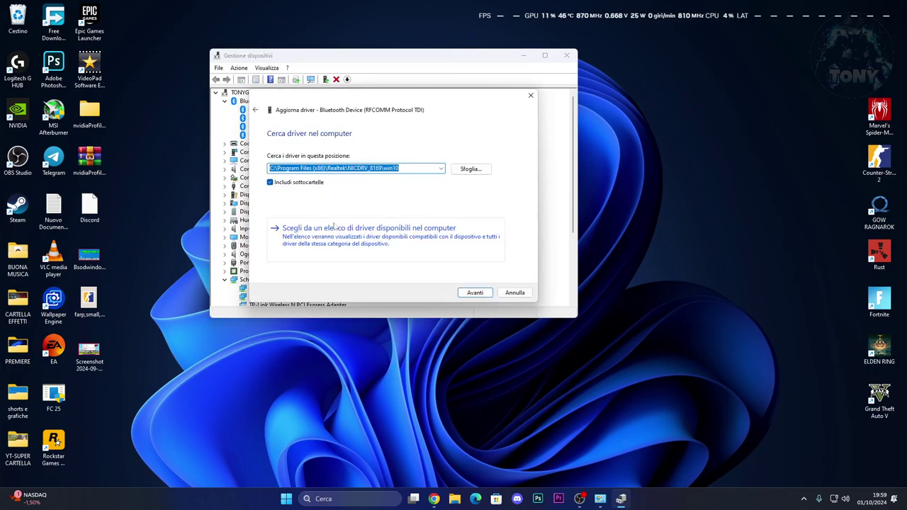
click(381, 243)
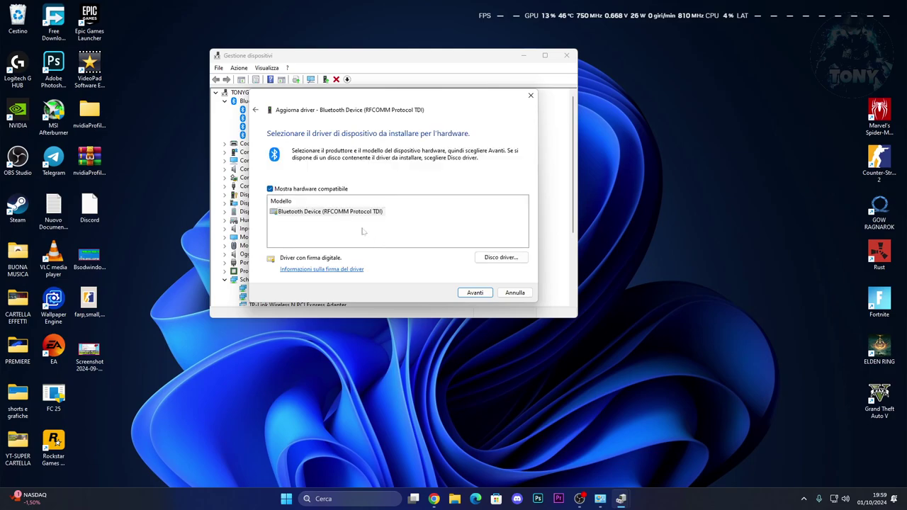
click(342, 212)
click(469, 295)
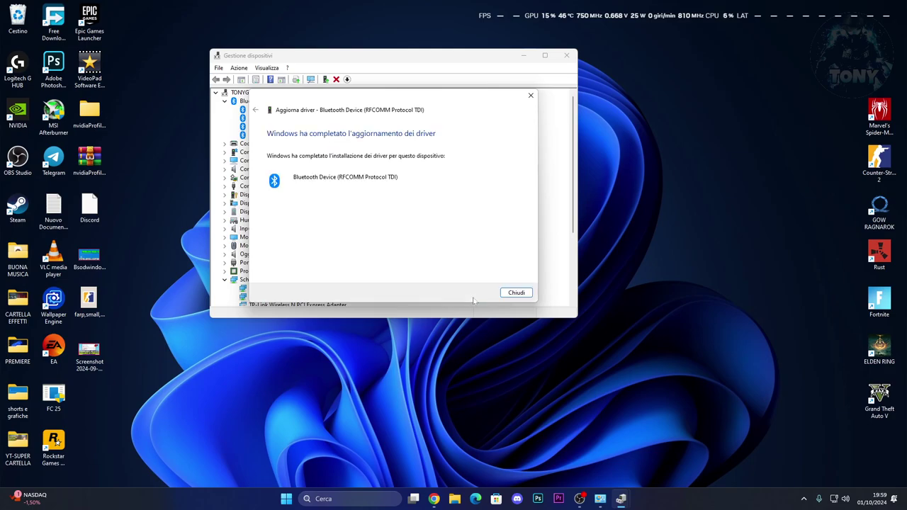
click(515, 293)
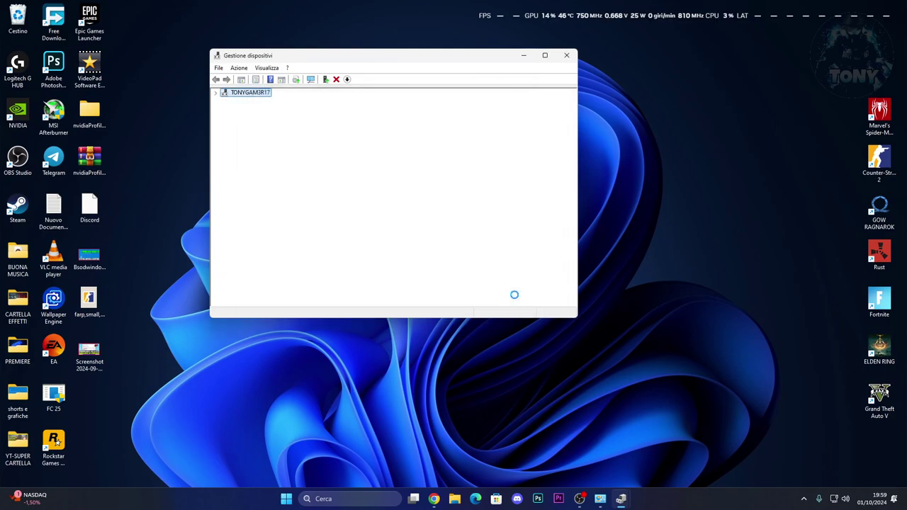
Disable the Bluetooth Device (RFCOMM Protocol TDI), enable it again, and close Device Manager.
right_click(279, 110)
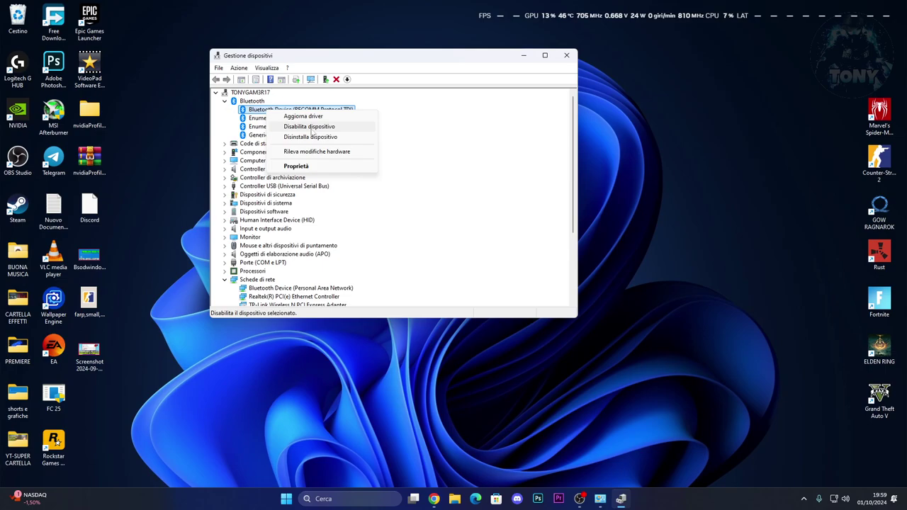
click(311, 127)
click(467, 257)
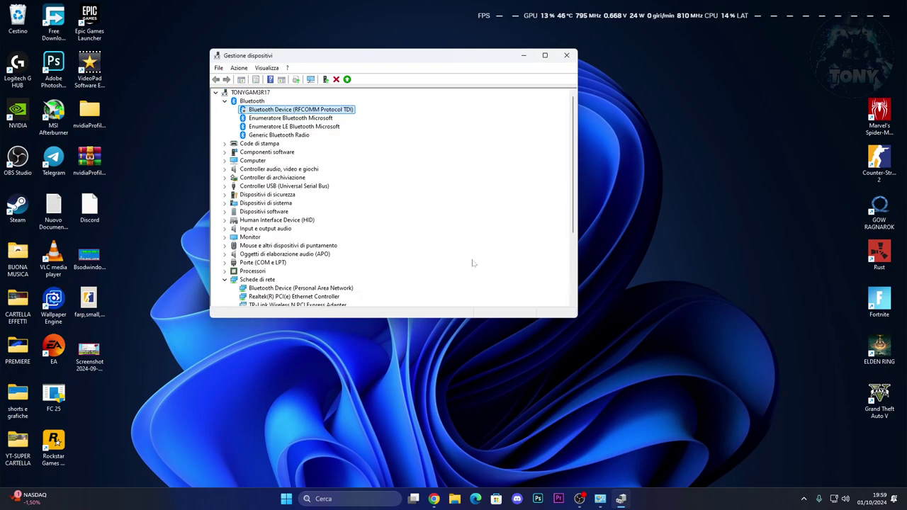
right_click(257, 113)
click(282, 132)
click(564, 58)
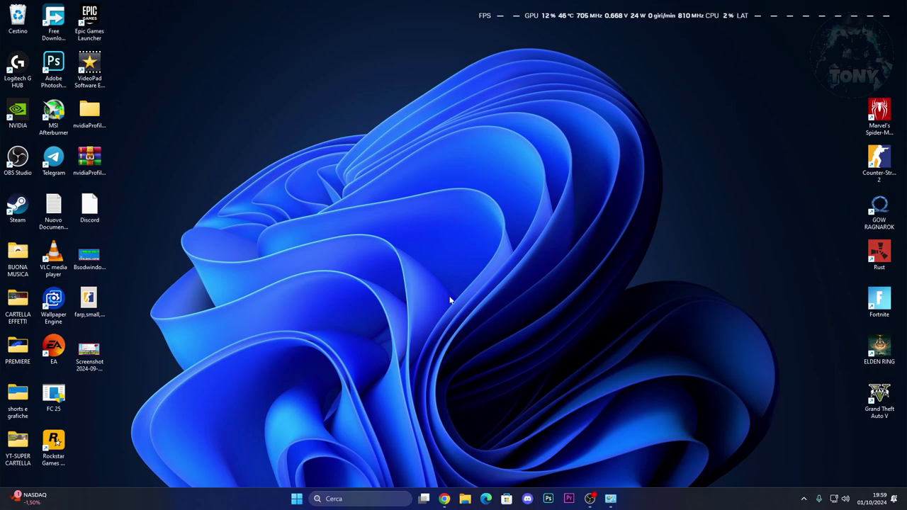
right_click(297, 498)
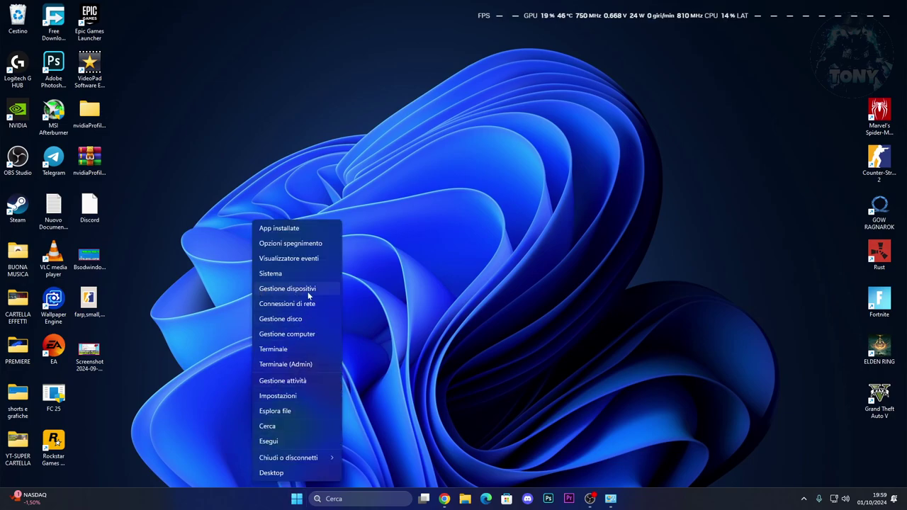
click(459, 325)
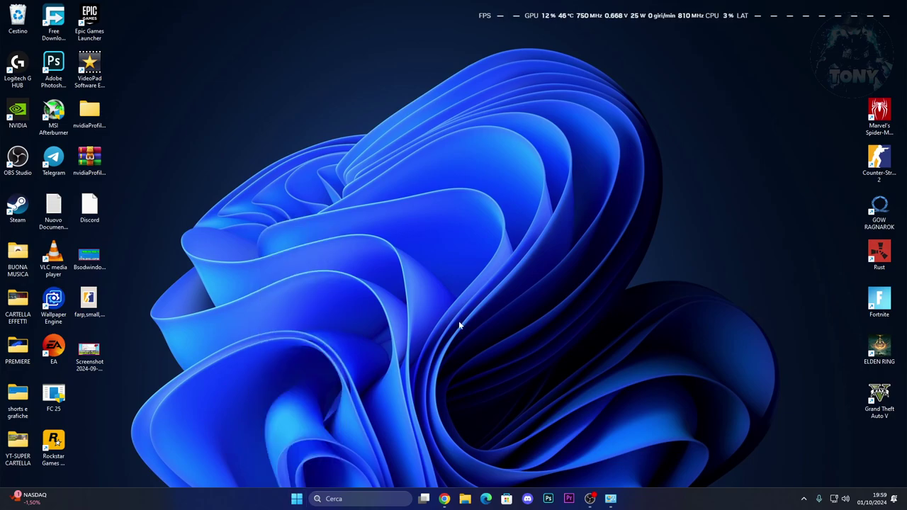